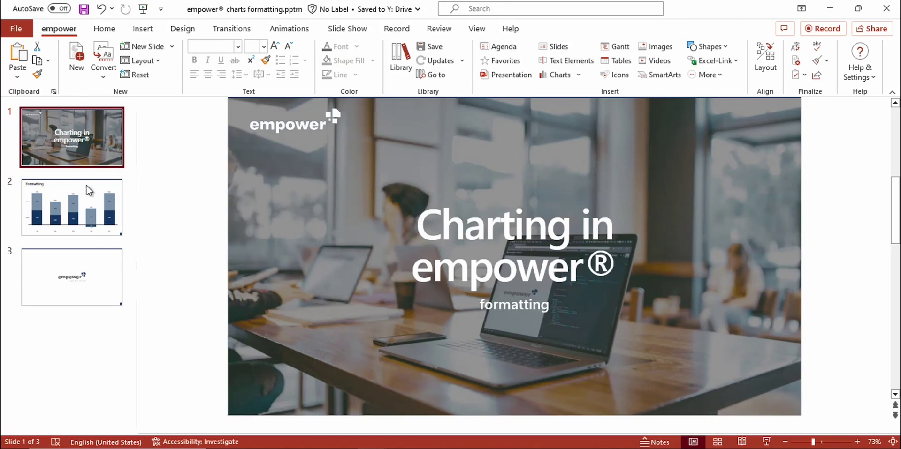
Show slide 2, 'Formatting', with its stacked column chart of 2018–2022 values
left_click(87, 188)
Activate the stacked column chart for editing and review its Series 1 and Series 2 settings
left_click(408, 207)
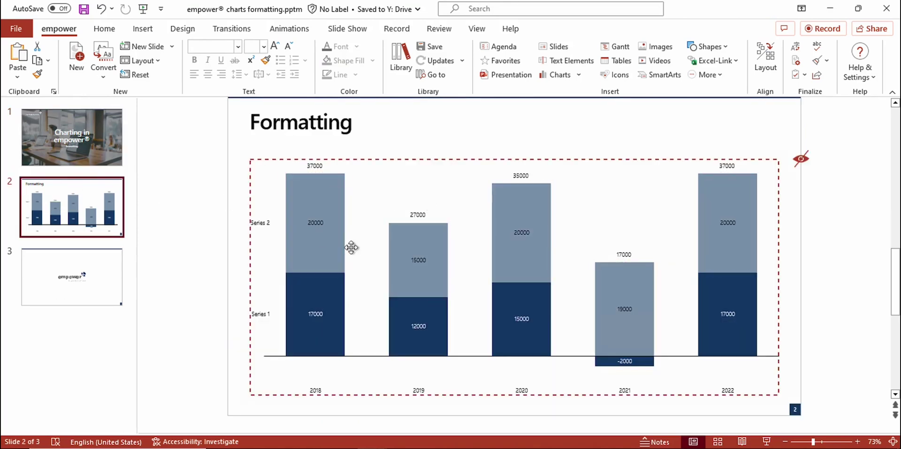
left_click(377, 190)
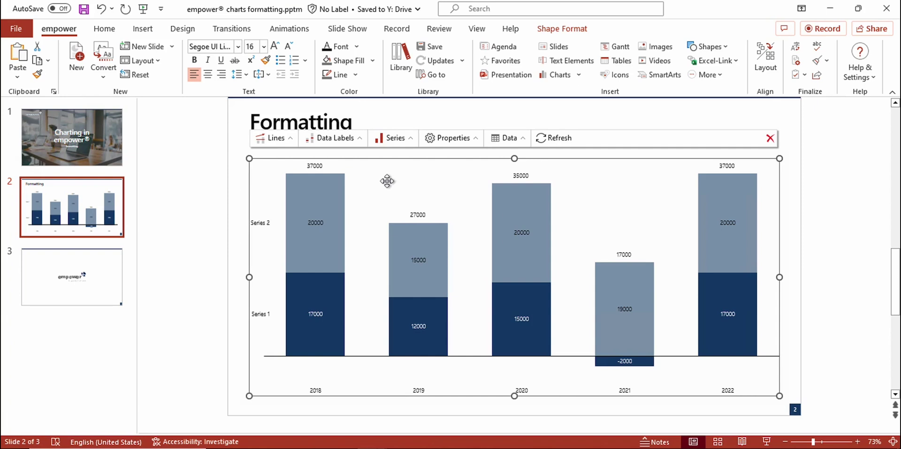
left_click(410, 141)
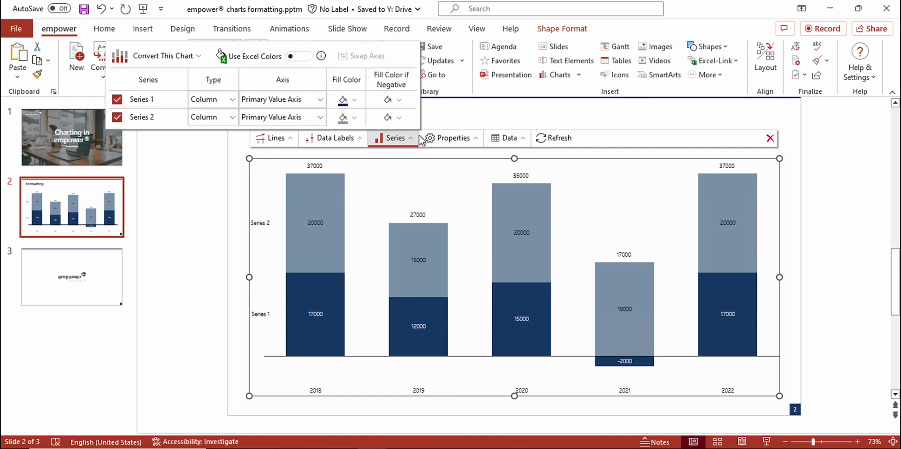
left_click(398, 176)
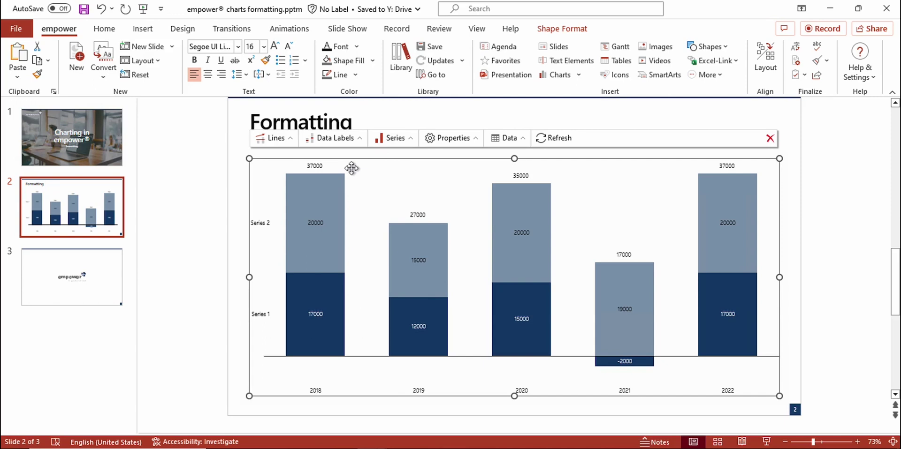
Narrow the chart selection from the whole Series 2 to only its 2018 data point
left_click(309, 190)
left_click(308, 190)
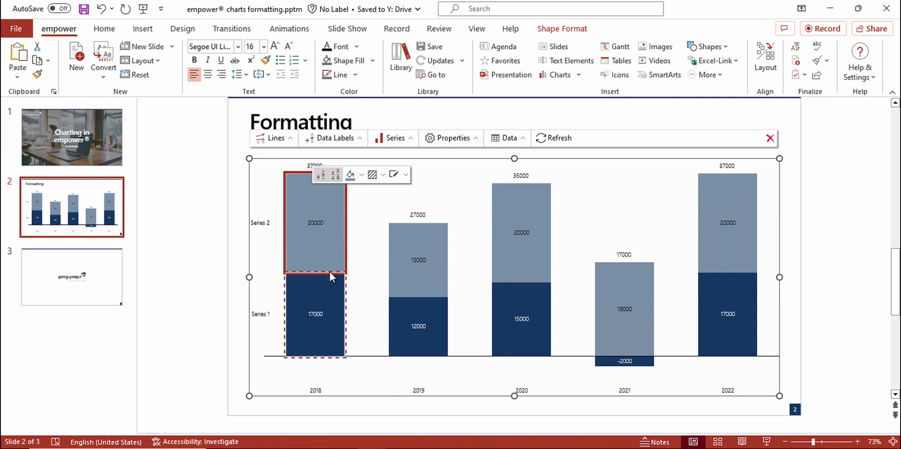
left_click(317, 193)
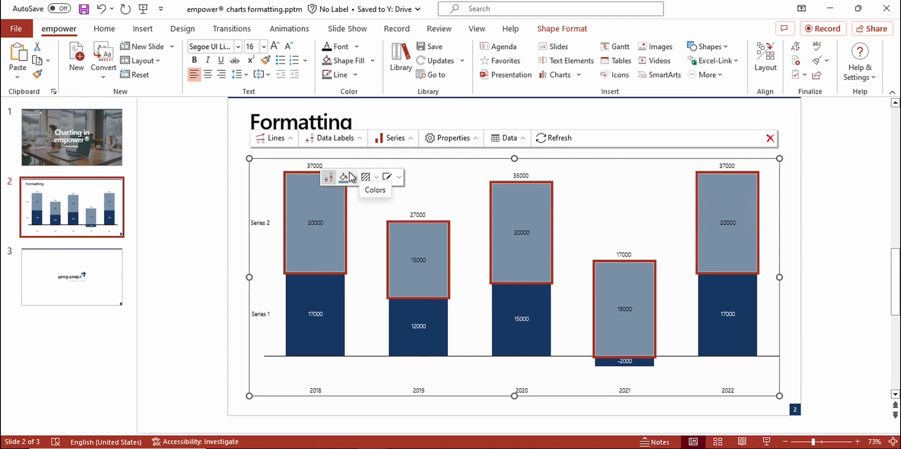
left_click(306, 204)
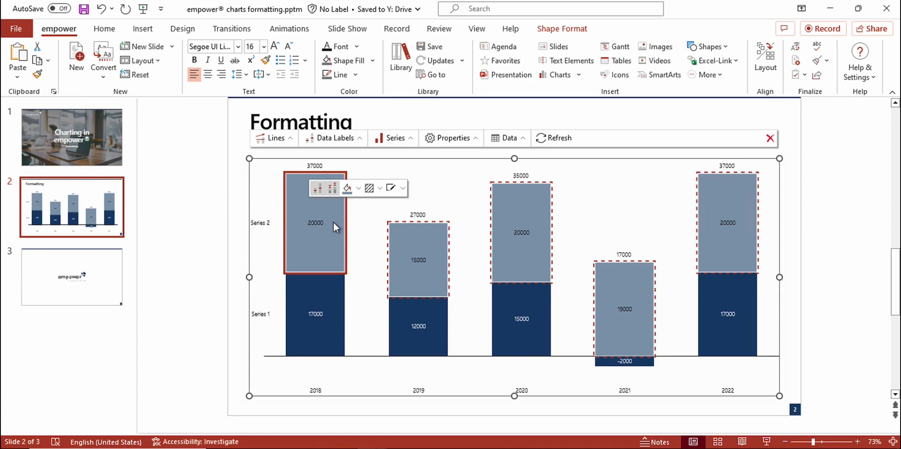
Set empower's Charts User Settings Selection to 'Series first', then select Series 2 and its 2018 bar
left_click(871, 81)
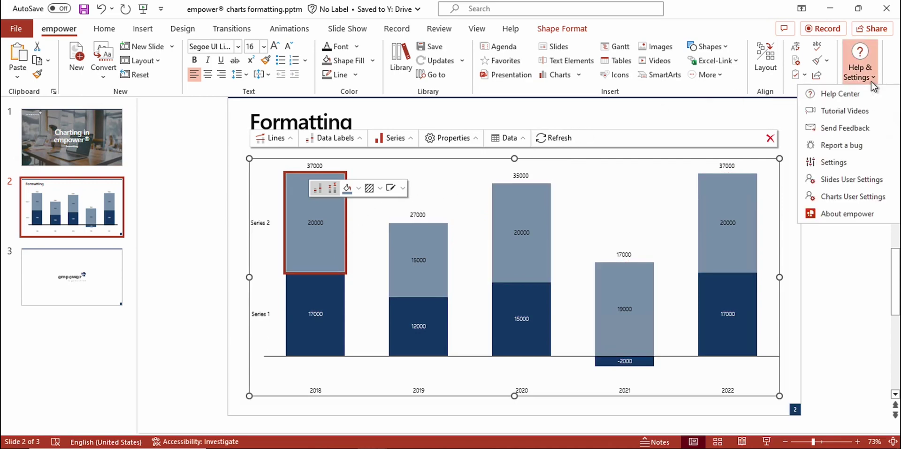
left_click(835, 199)
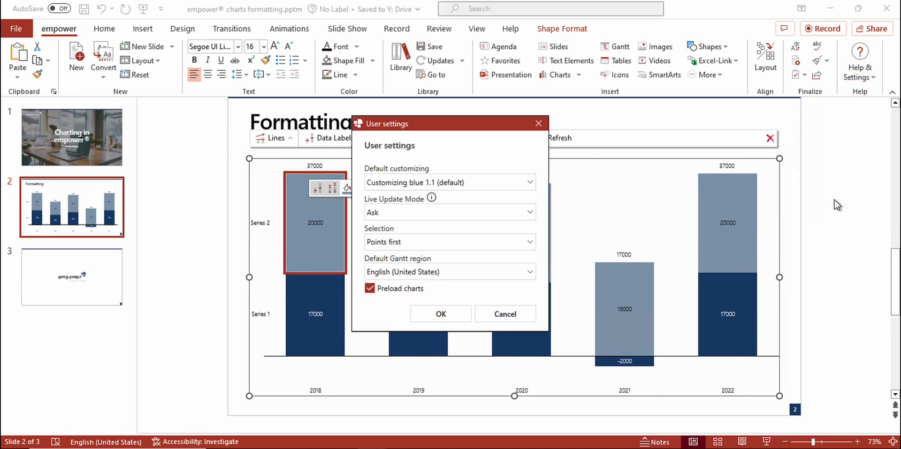
left_click(410, 239)
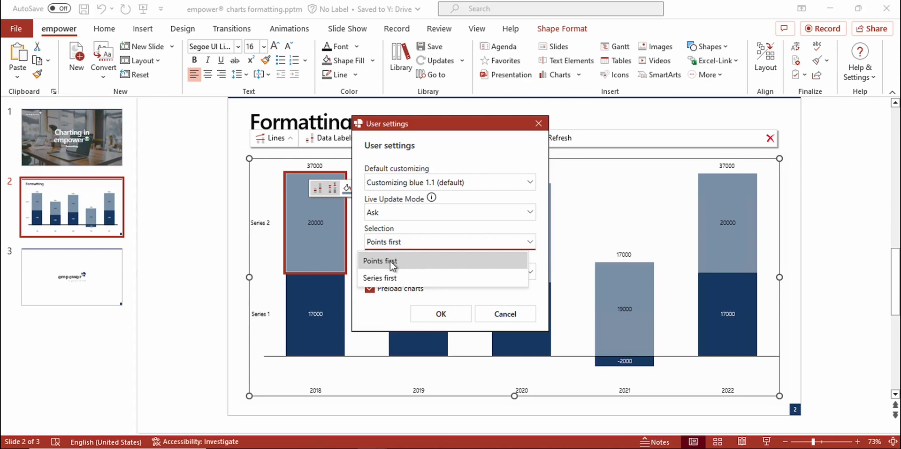
left_click(378, 280)
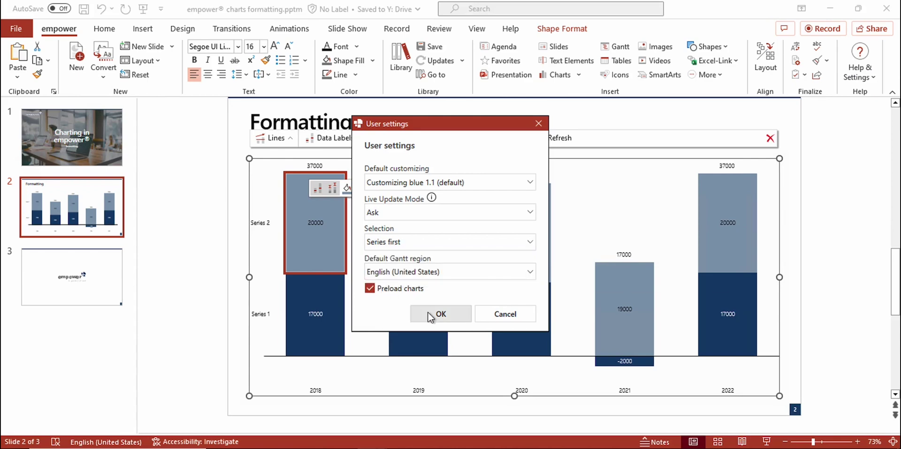
left_click(440, 314)
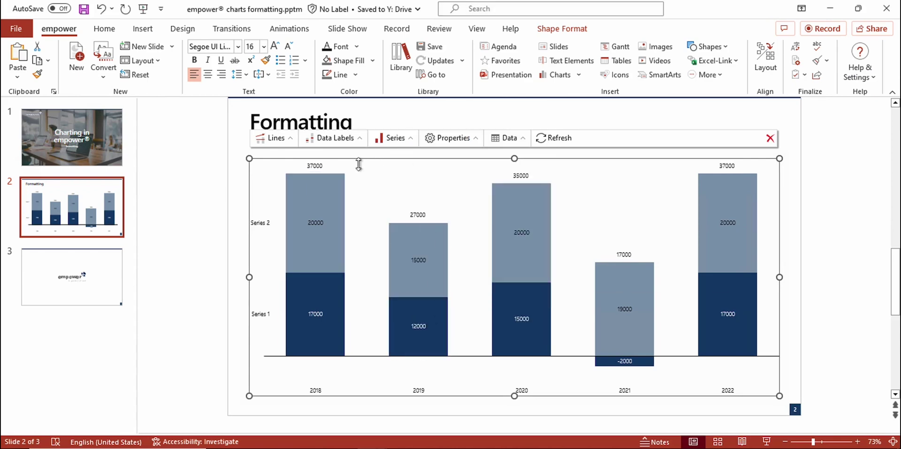
left_click(334, 184)
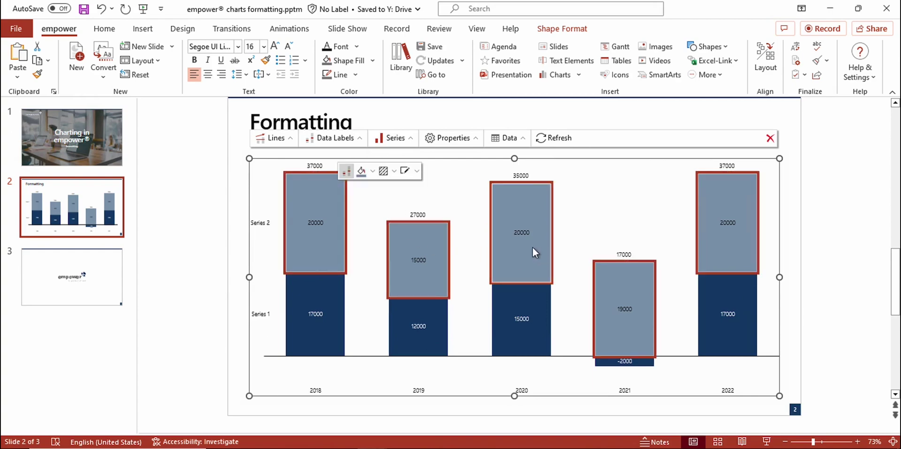
left_click(321, 196)
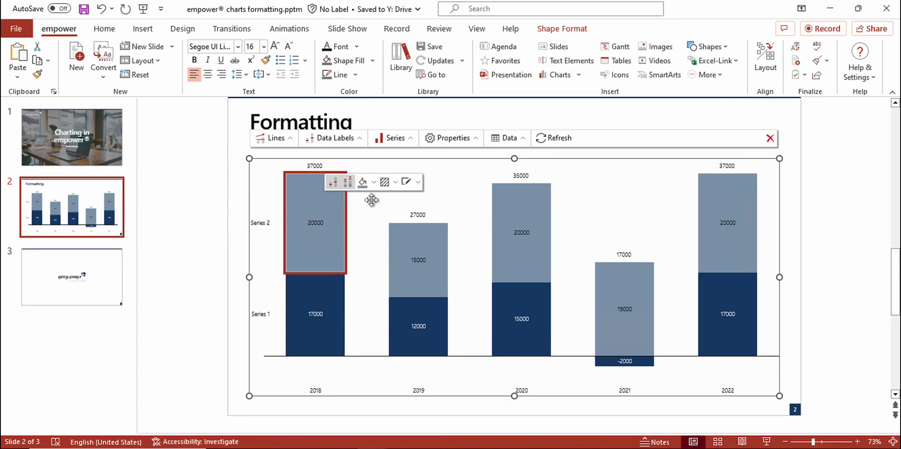
Give the 2018 Series 2 bar a light grey-blue fill, light diagonal hatch and dark blue border
left_click(373, 183)
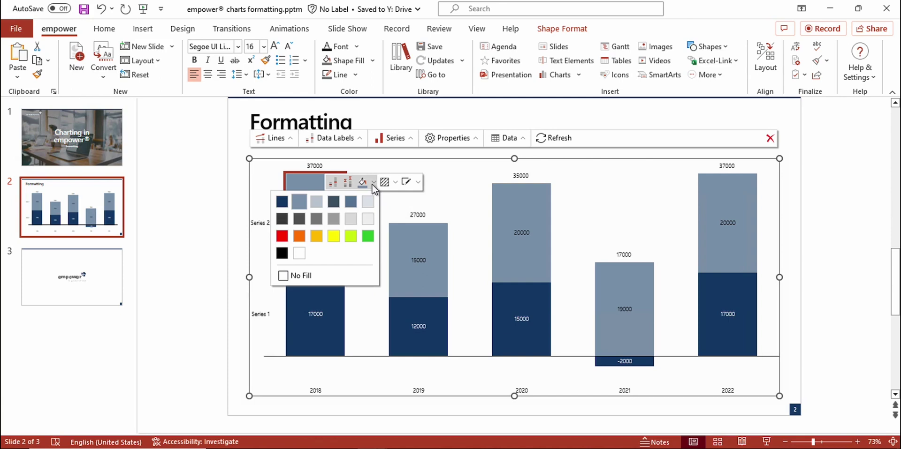
left_click(319, 199)
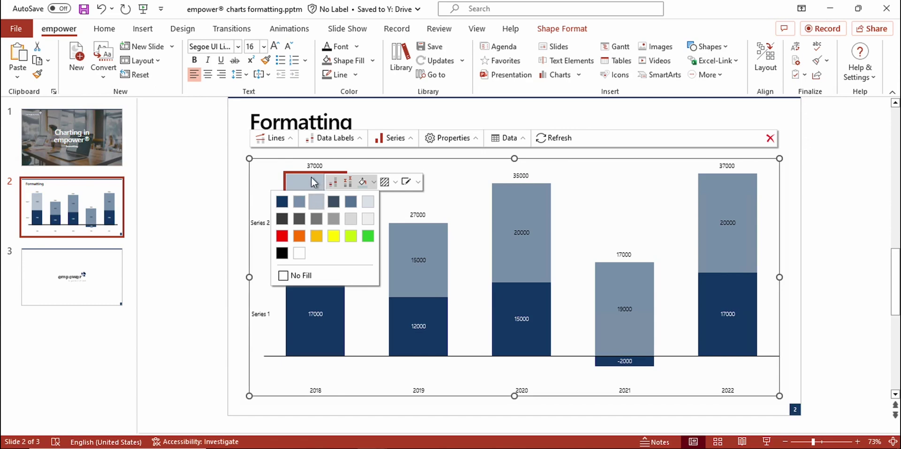
left_click(392, 182)
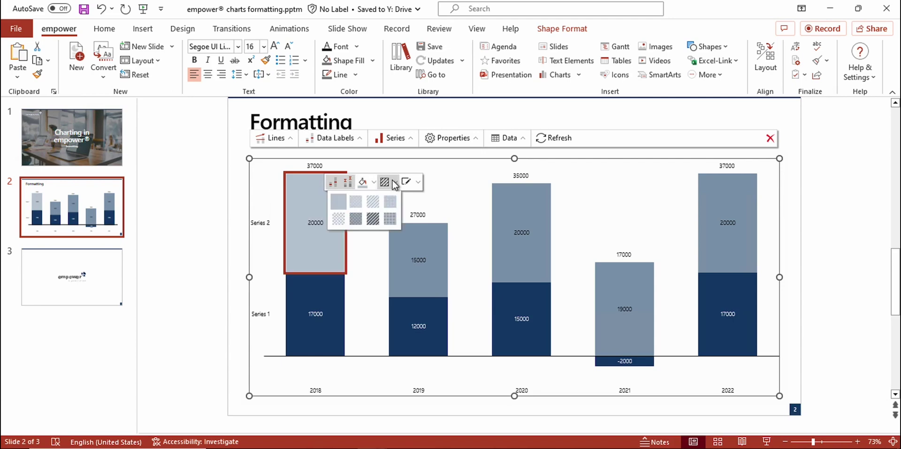
left_click(356, 201)
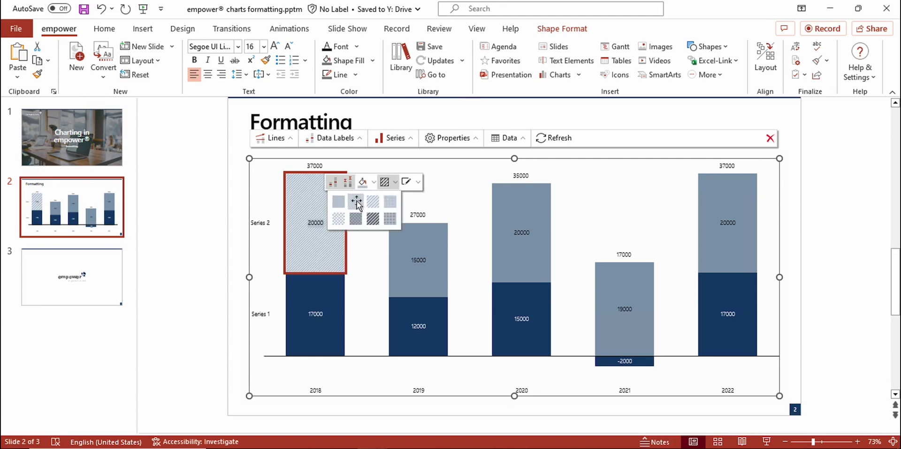
left_click(417, 183)
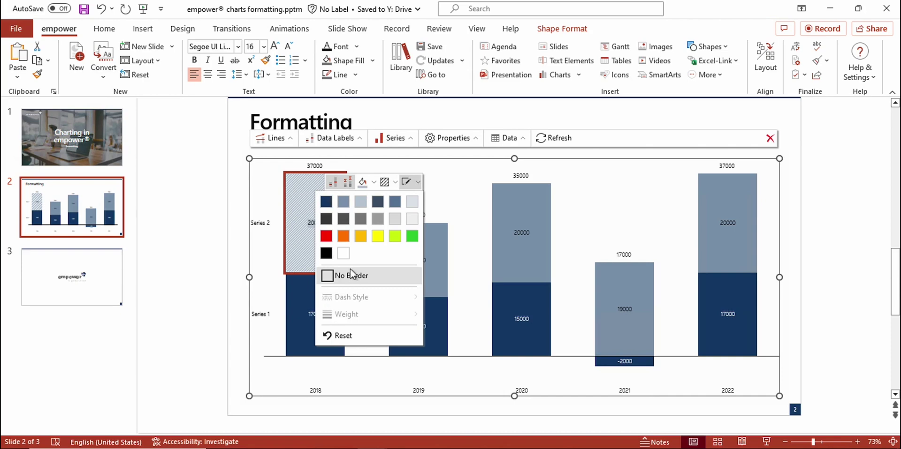
left_click(326, 203)
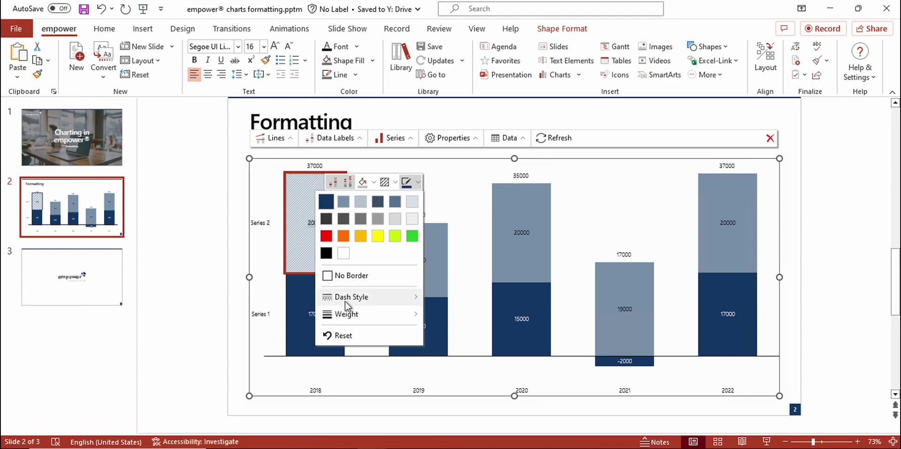
mouse_move(379, 304)
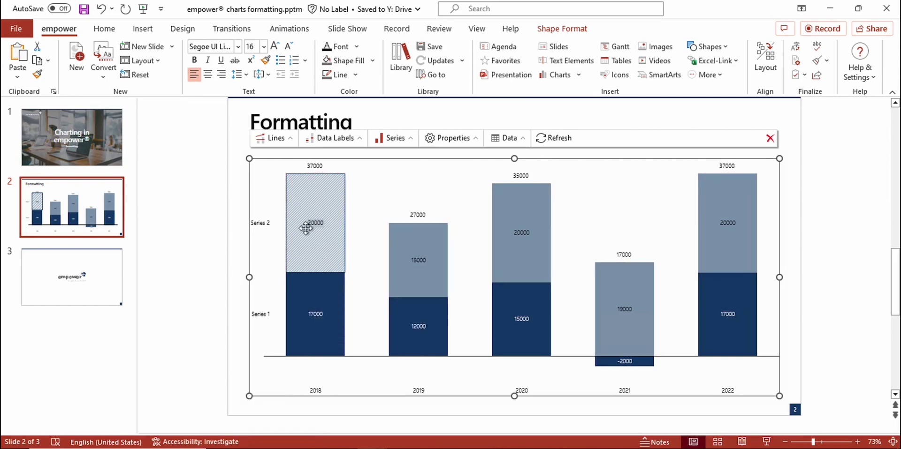
Reset the Series 2 columns' border to default, removing the red outlines, then deselect
left_click(330, 191)
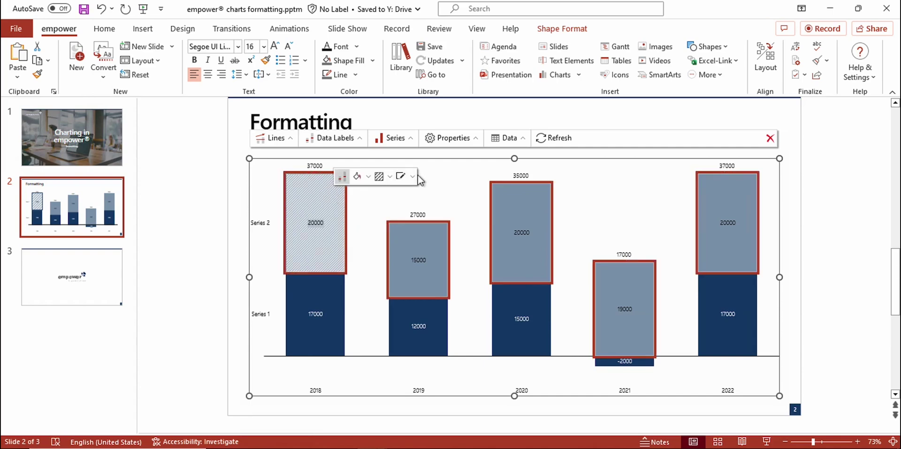
left_click(402, 177)
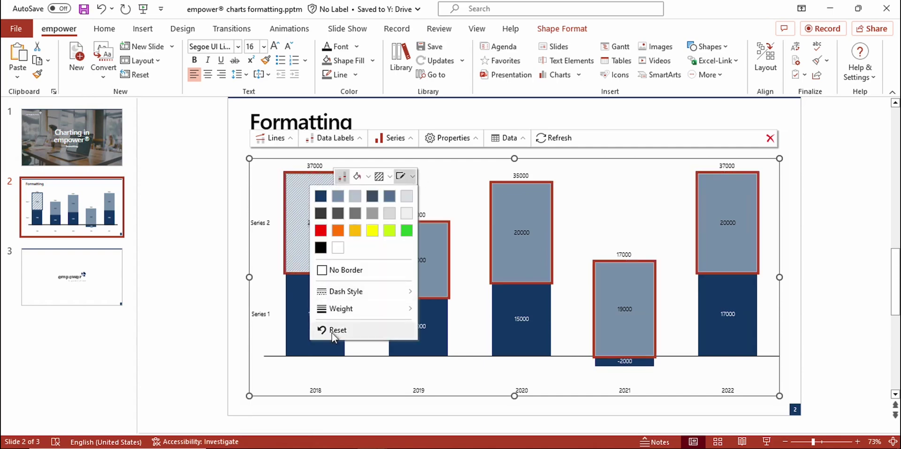
left_click(332, 331)
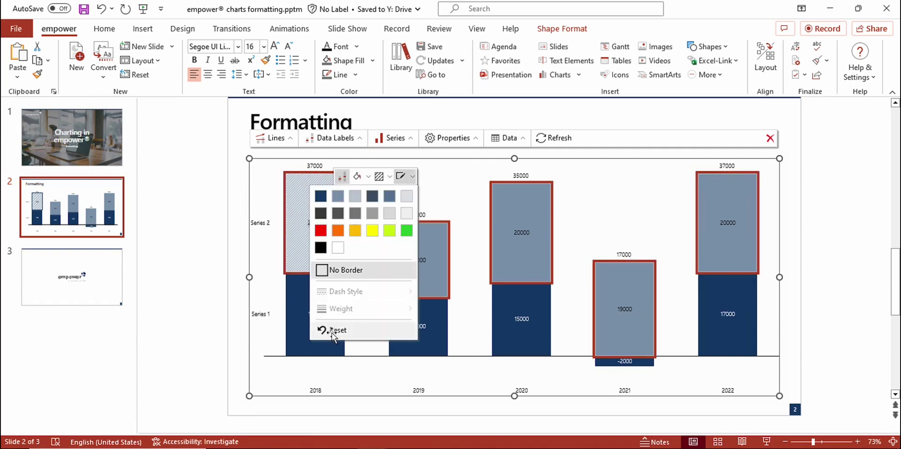
left_click(435, 193)
left_click(332, 218)
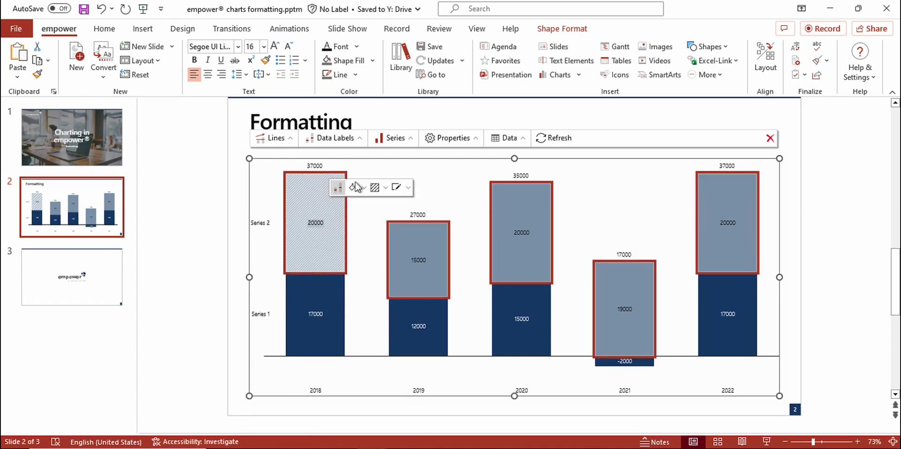
left_click(378, 191)
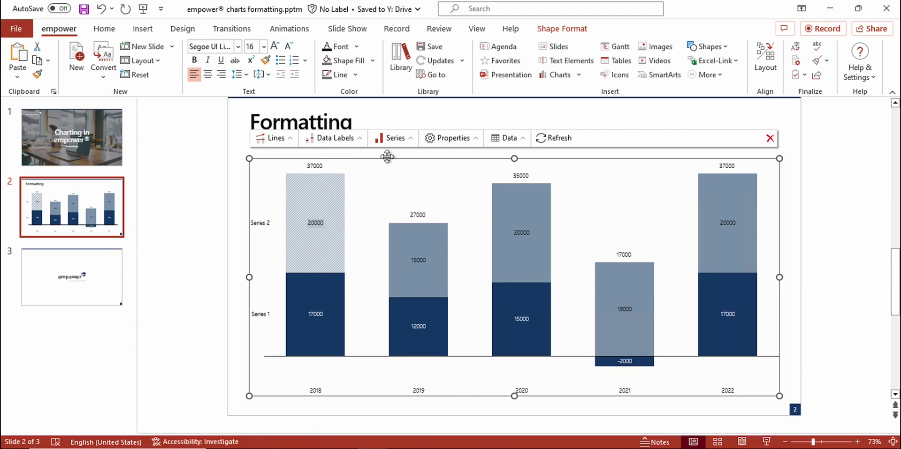
Set the Series 2 fill colour to light grey-blue in the Series panel
left_click(410, 141)
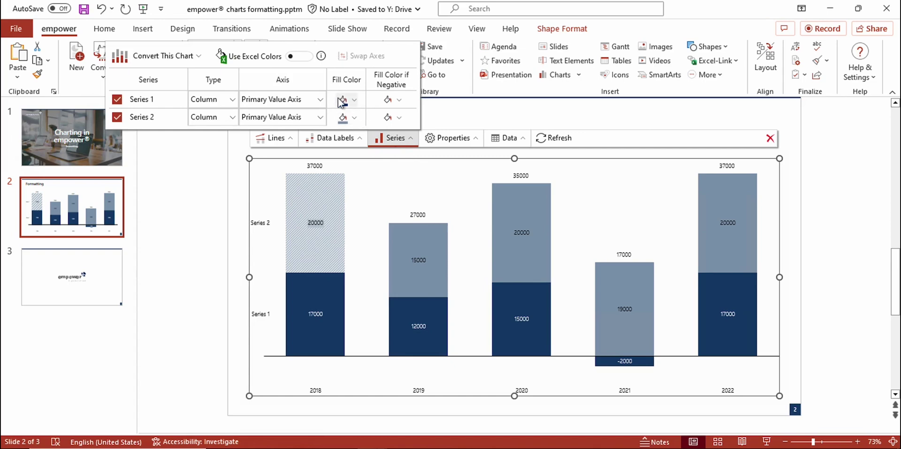
left_click(356, 118)
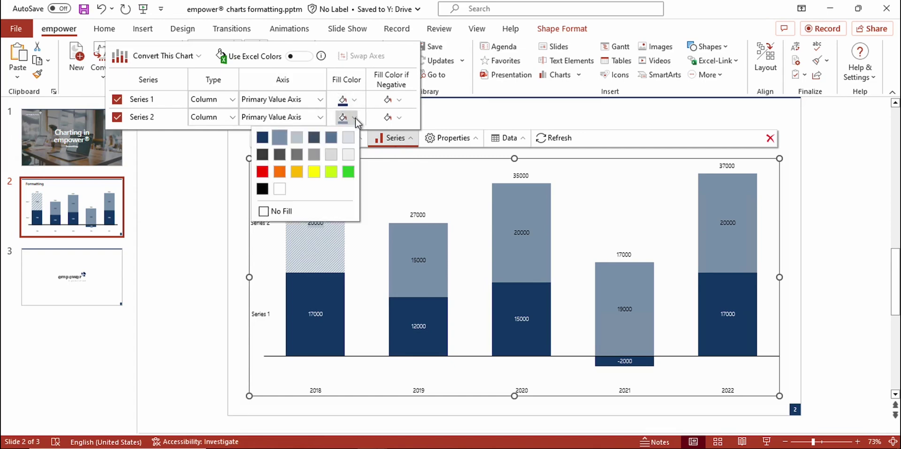
left_click(296, 137)
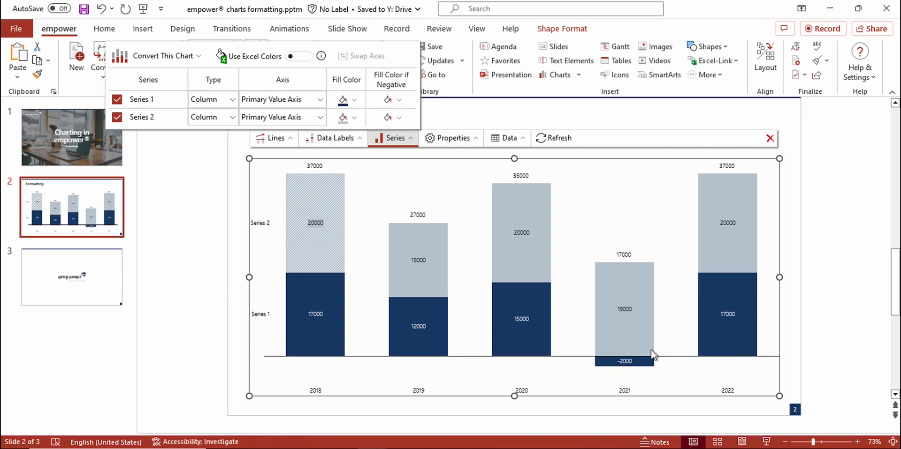
Try a red 'Fill Color if Negative' for Series 1, then clear it again
left_click(398, 100)
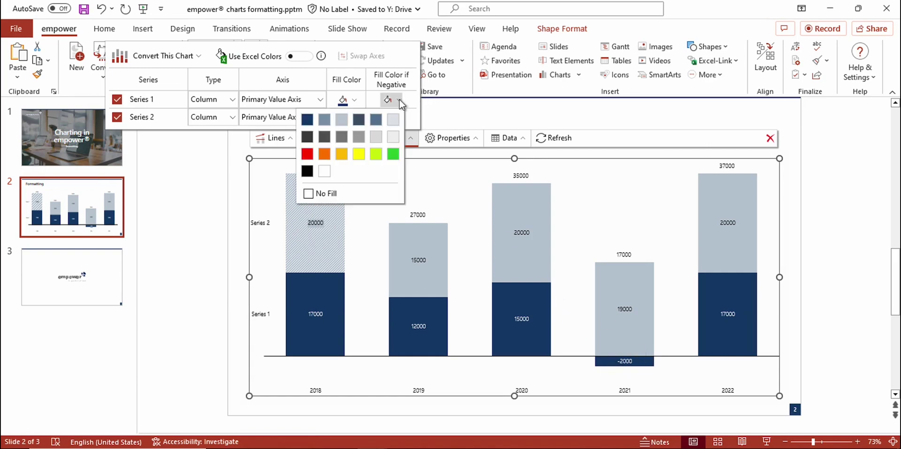
left_click(307, 154)
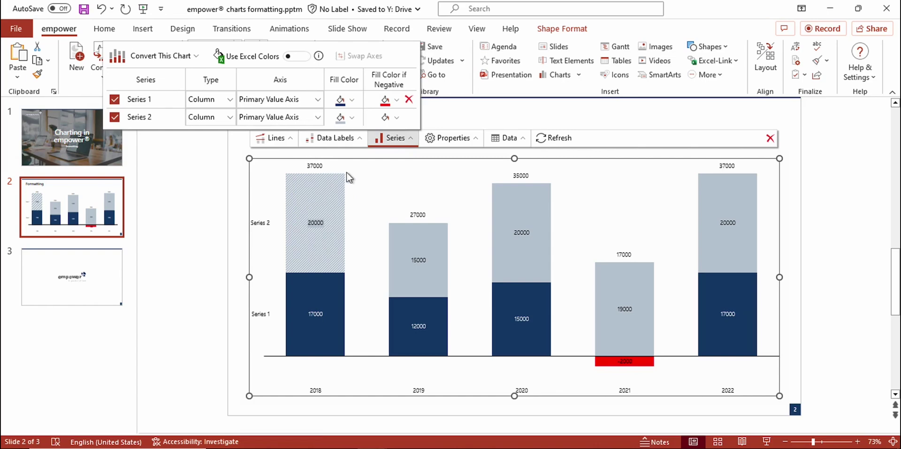
left_click(409, 99)
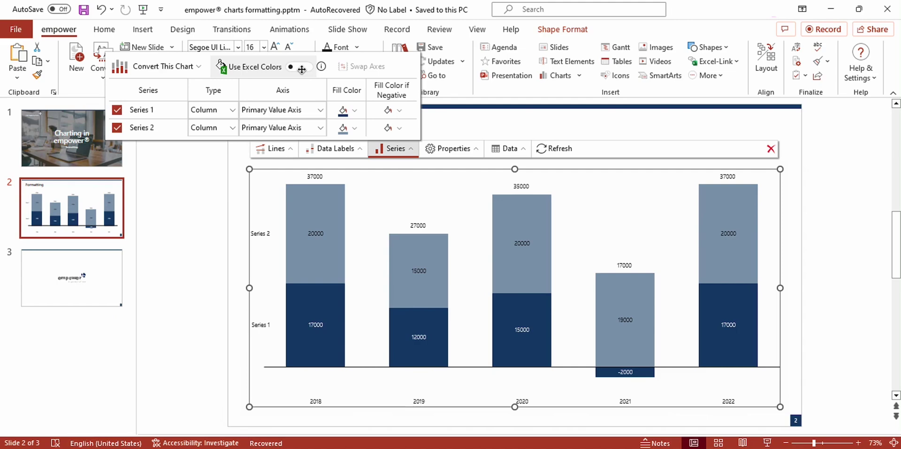
Switch to Excel and review the conditional-formatting rules on the Series 1 and Series 2 values
key("alt+Tab")
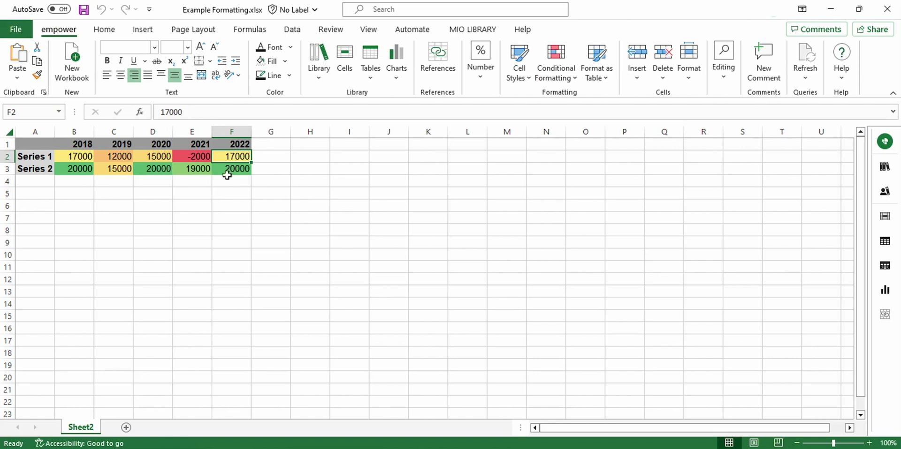
left_click(571, 81)
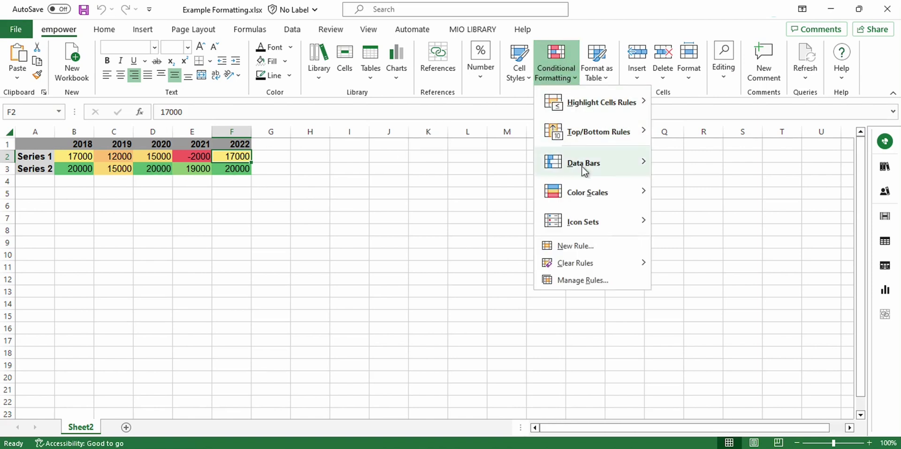
mouse_move(592, 195)
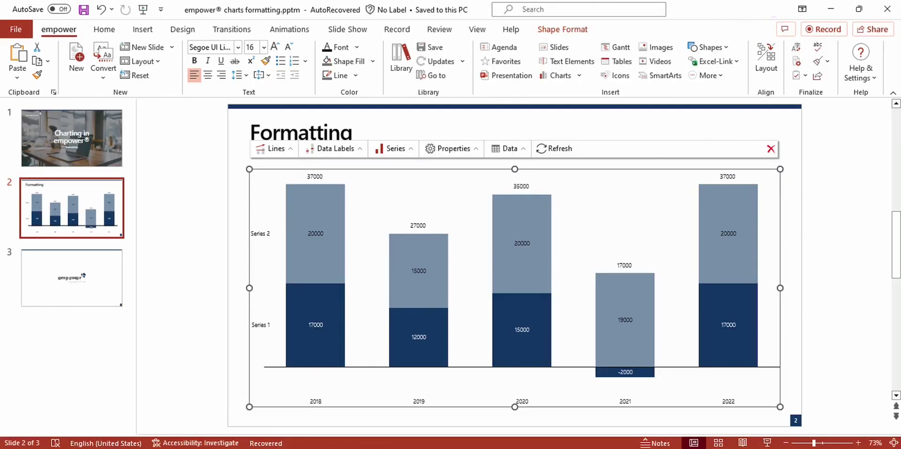
Enable Use Excel Colors for the series and refresh the Excel link to apply the cell colours
left_click(400, 147)
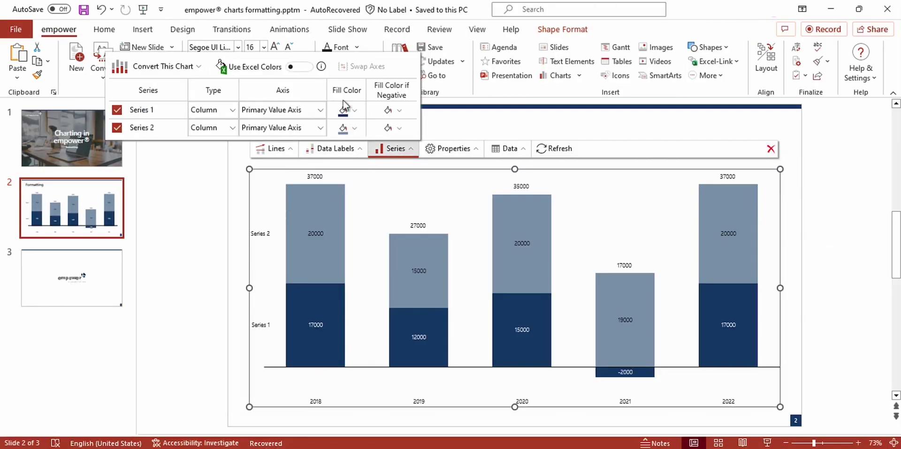
left_click(299, 66)
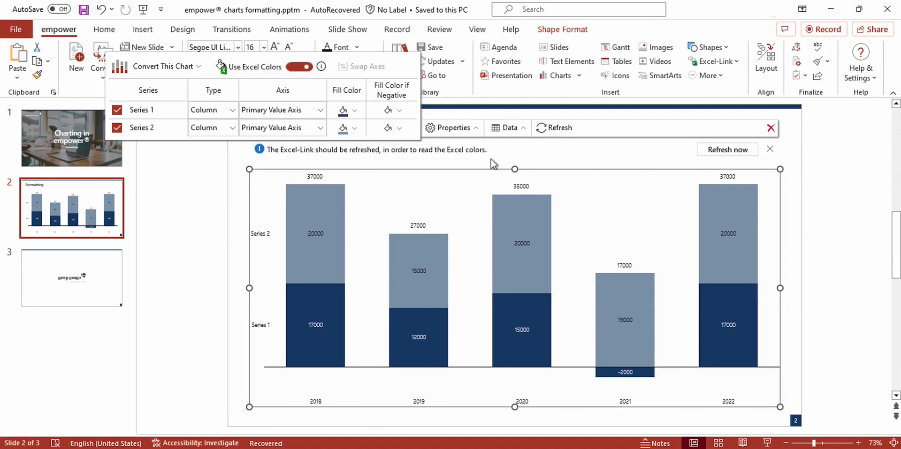
left_click(713, 152)
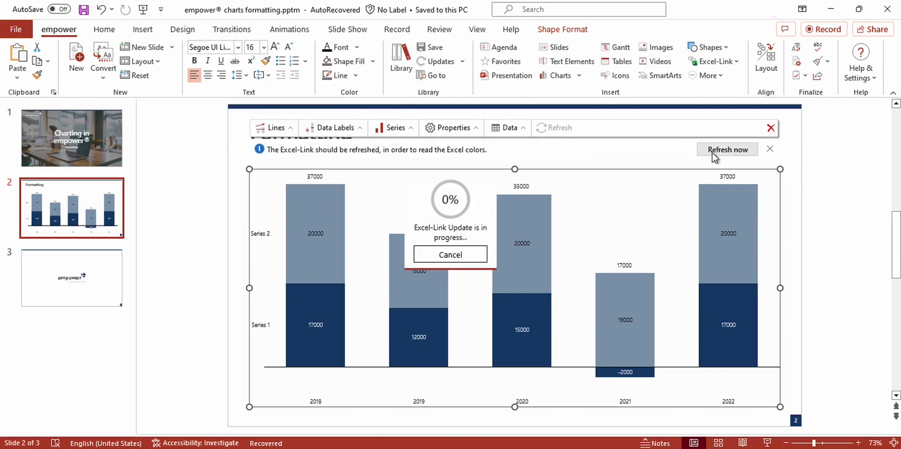
left_click(317, 234)
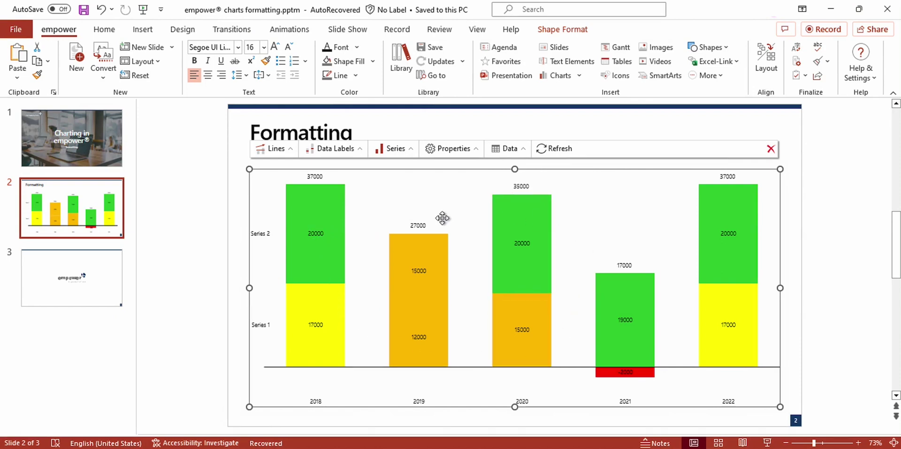
Compare colours with Excel, reselect the 2018 Series 2 column, and return to title slide 1
key("alt+Tab")
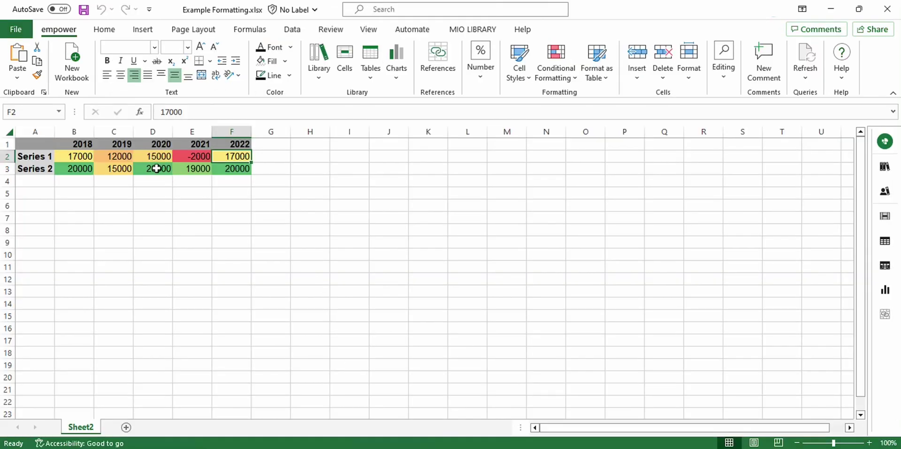
key("alt+Tab")
left_click(320, 211)
left_click(320, 207)
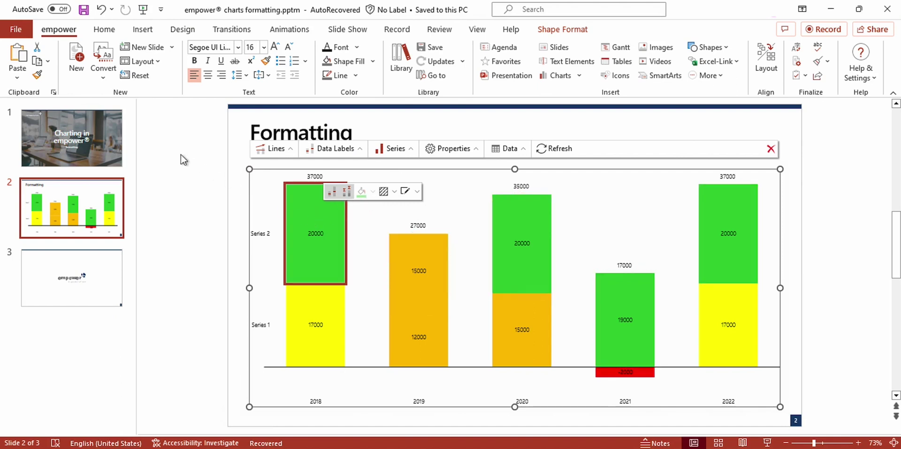
left_click(111, 148)
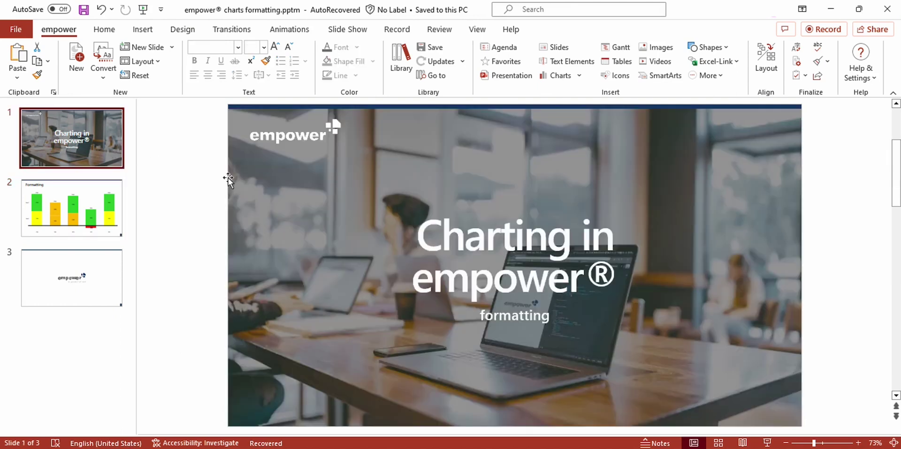